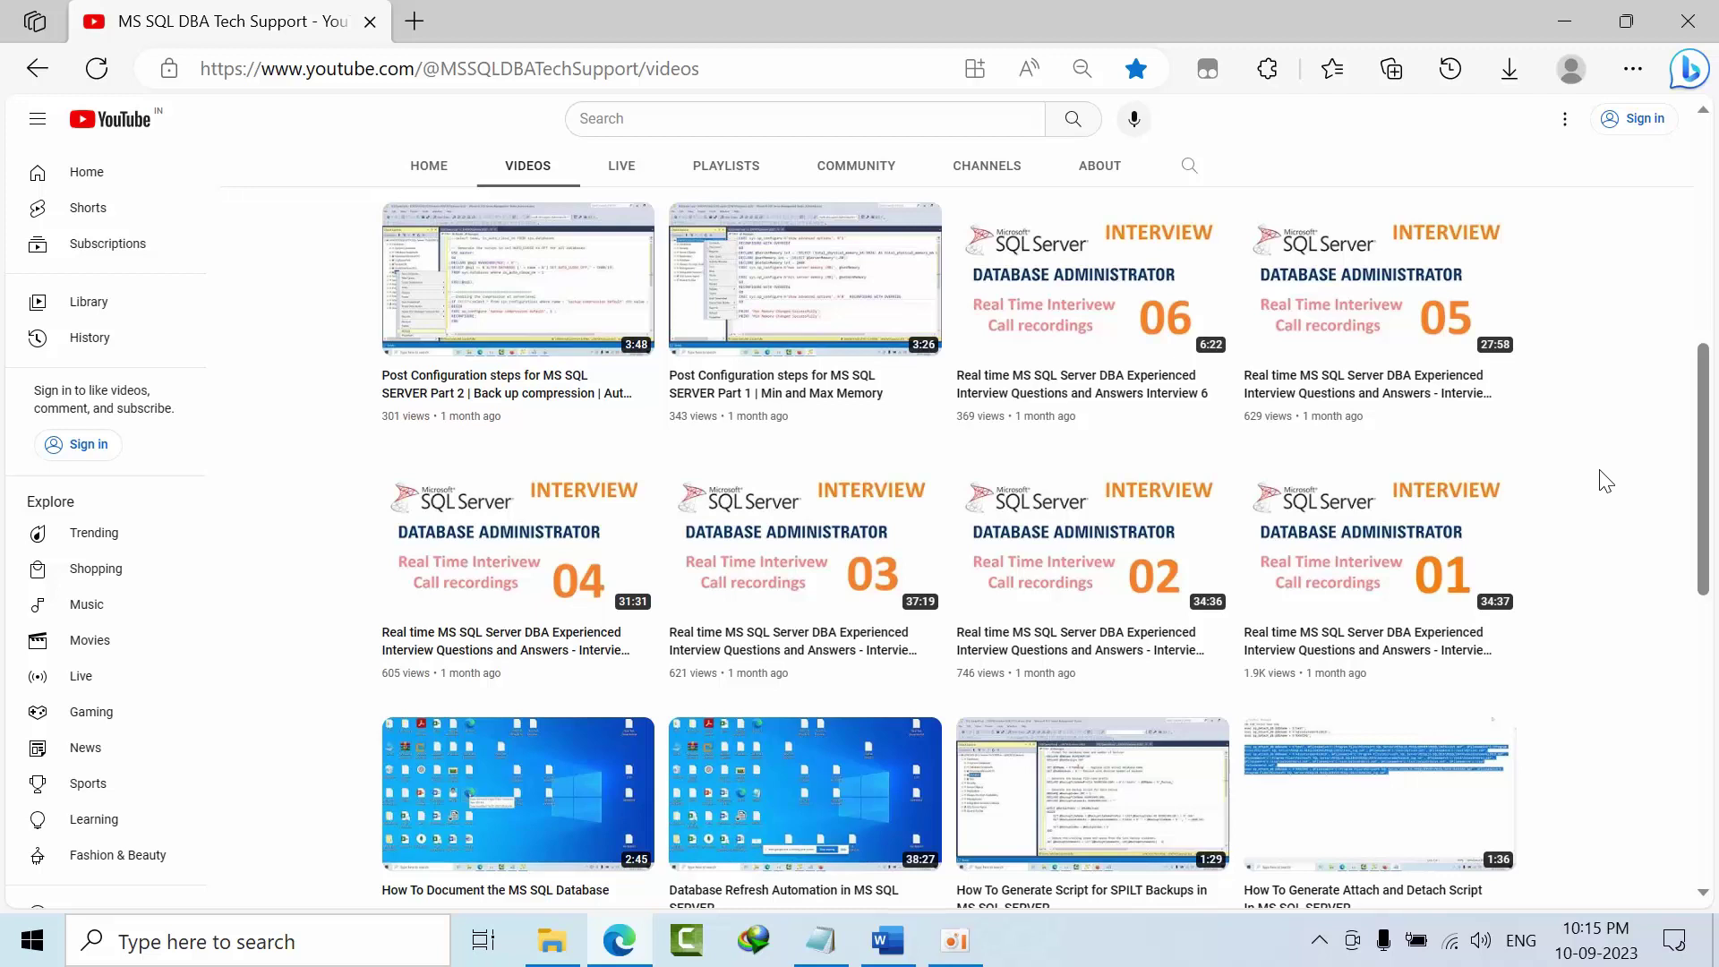
Load the copied forms.gle URL from Notepad in a new tab to show the registration form
key(alt+Tab)
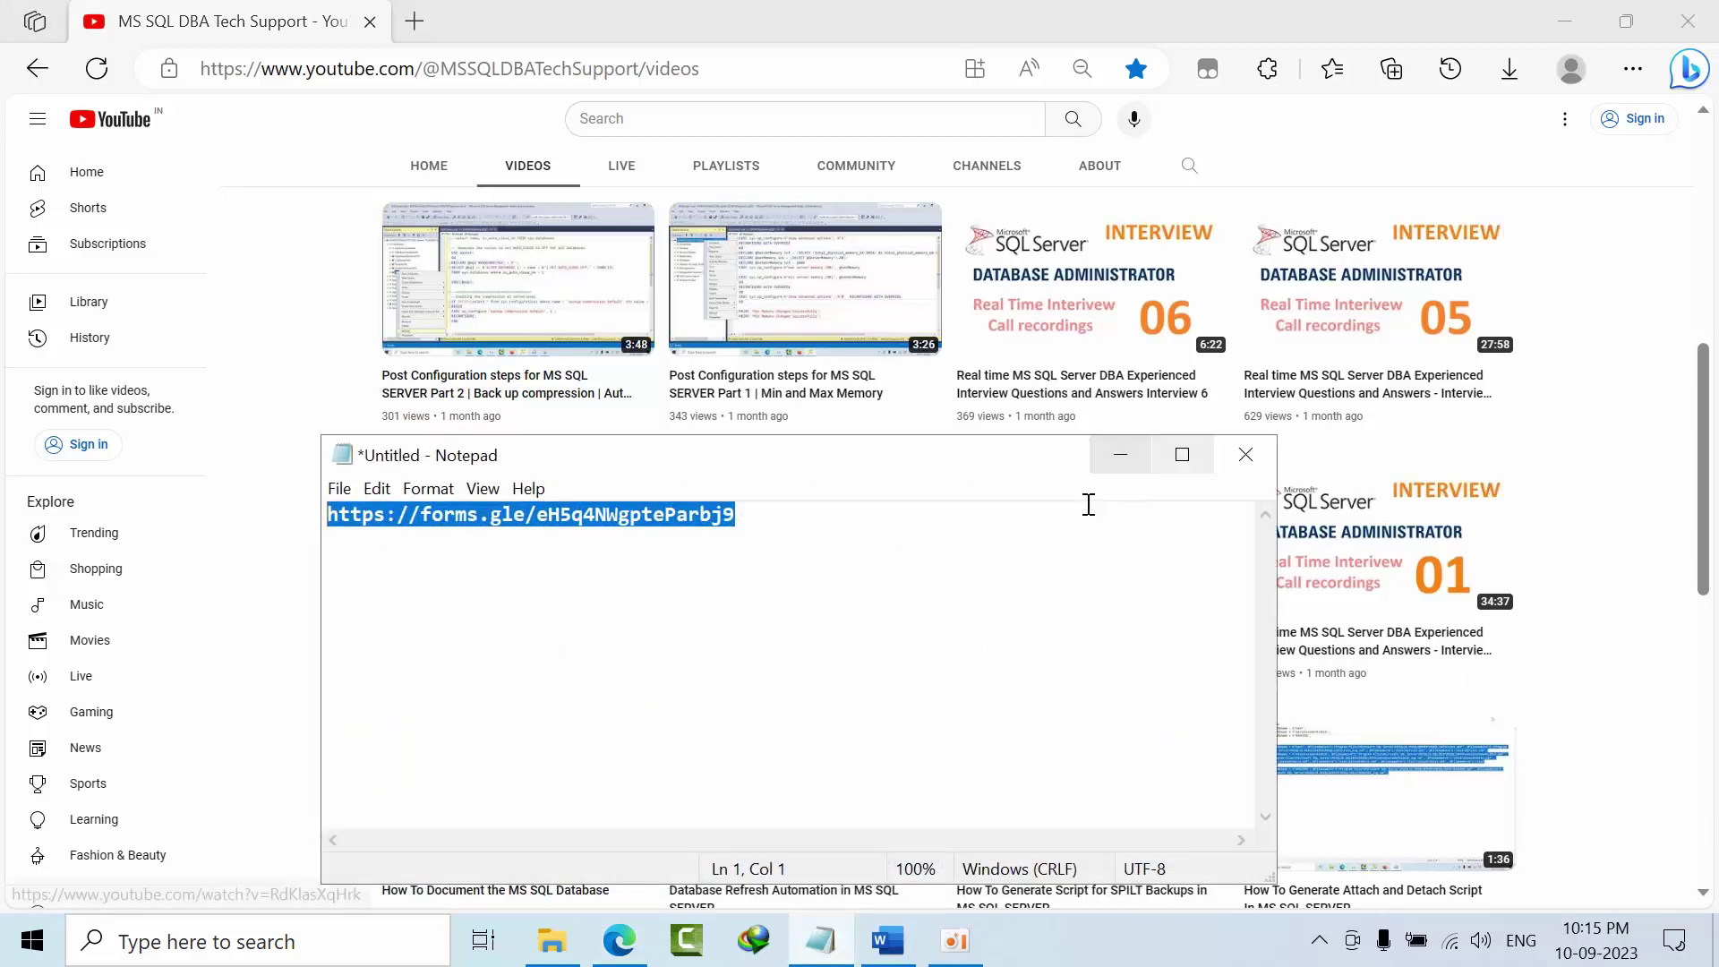
click(1121, 454)
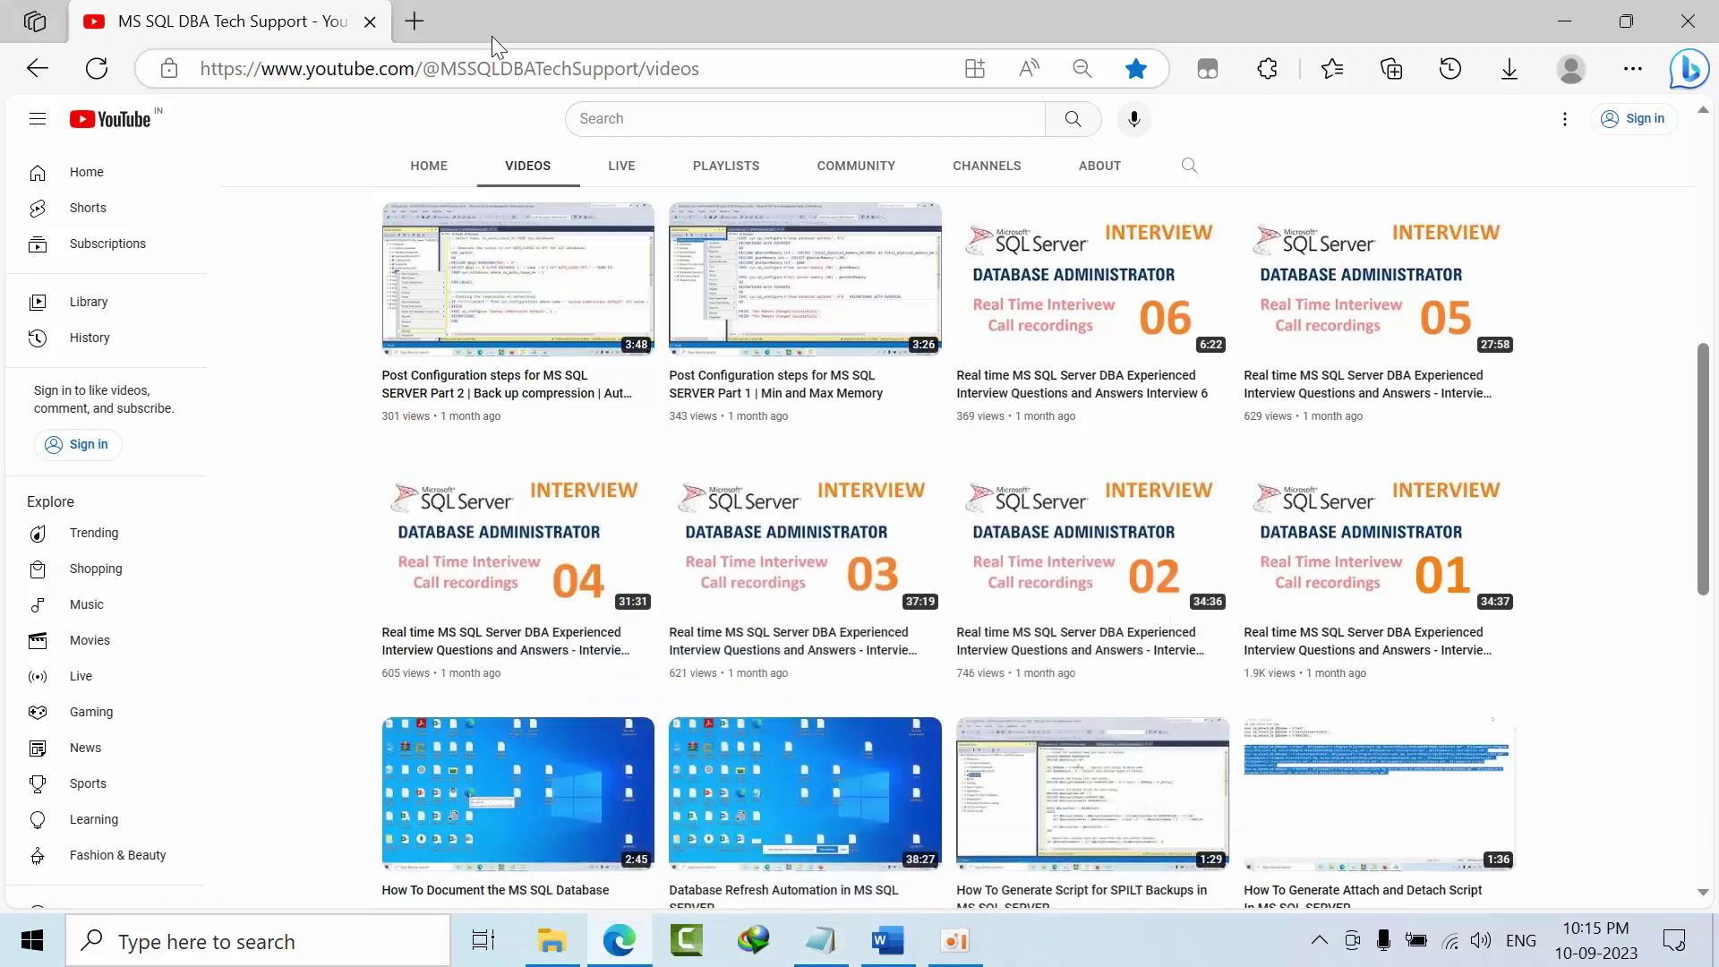
click(414, 22)
text(https://forms.gle/eH5q4NWgpteParbj9)
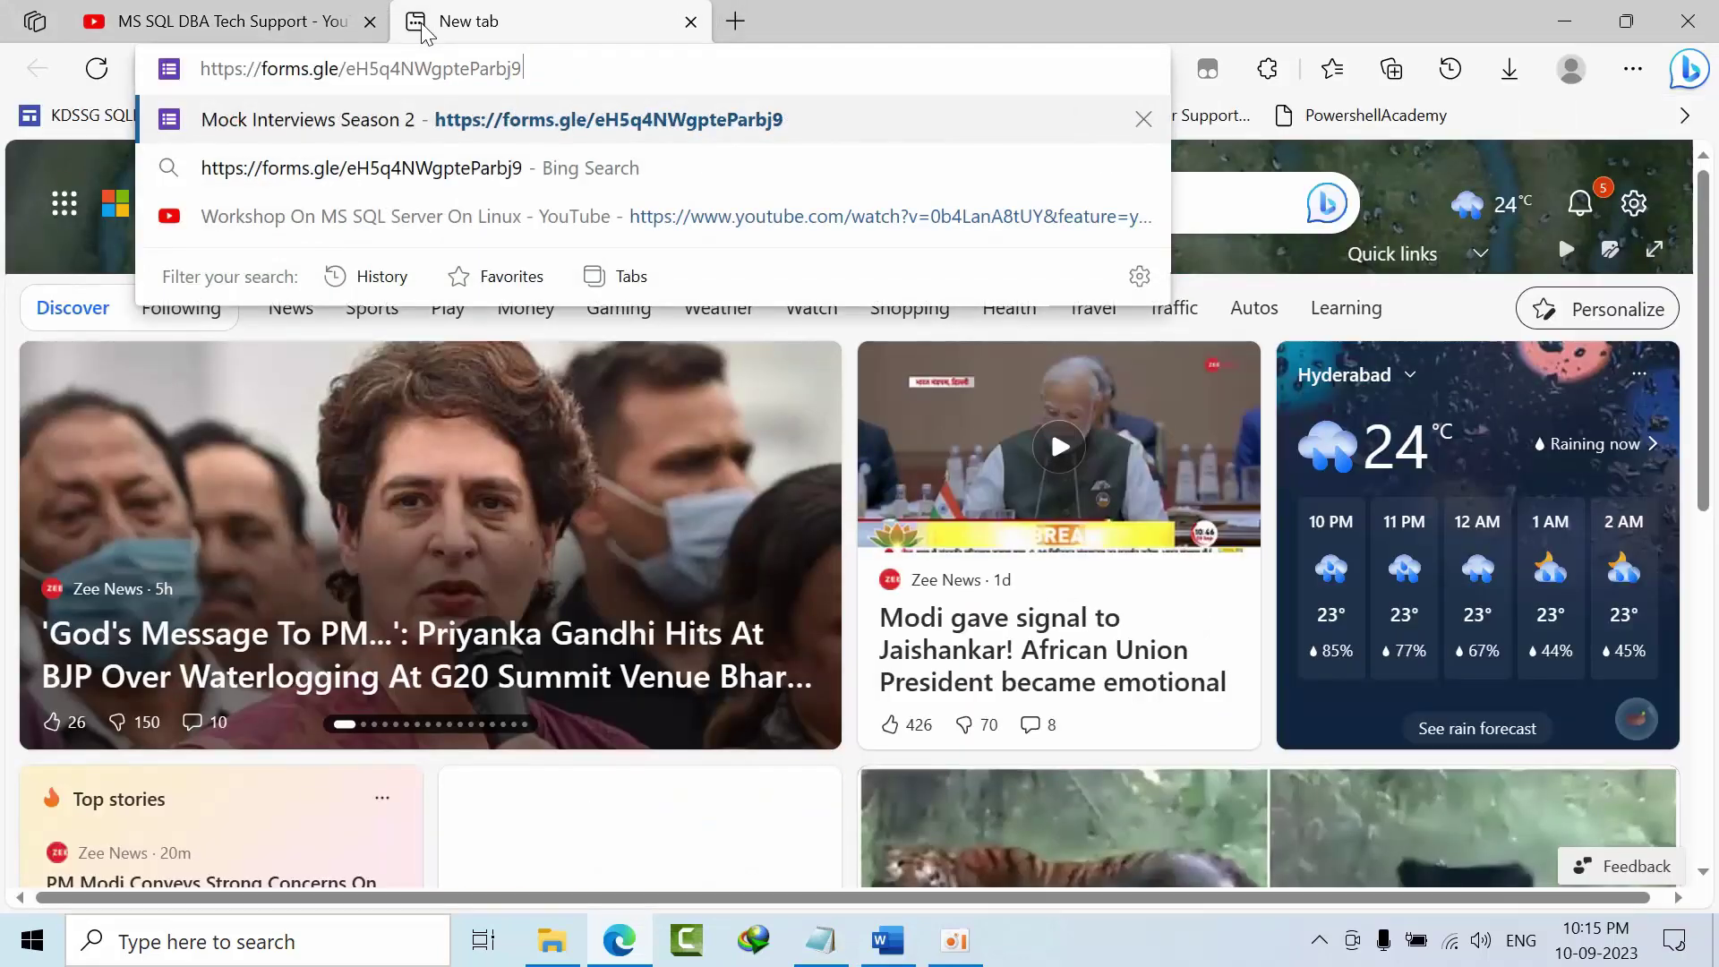
key(Return)
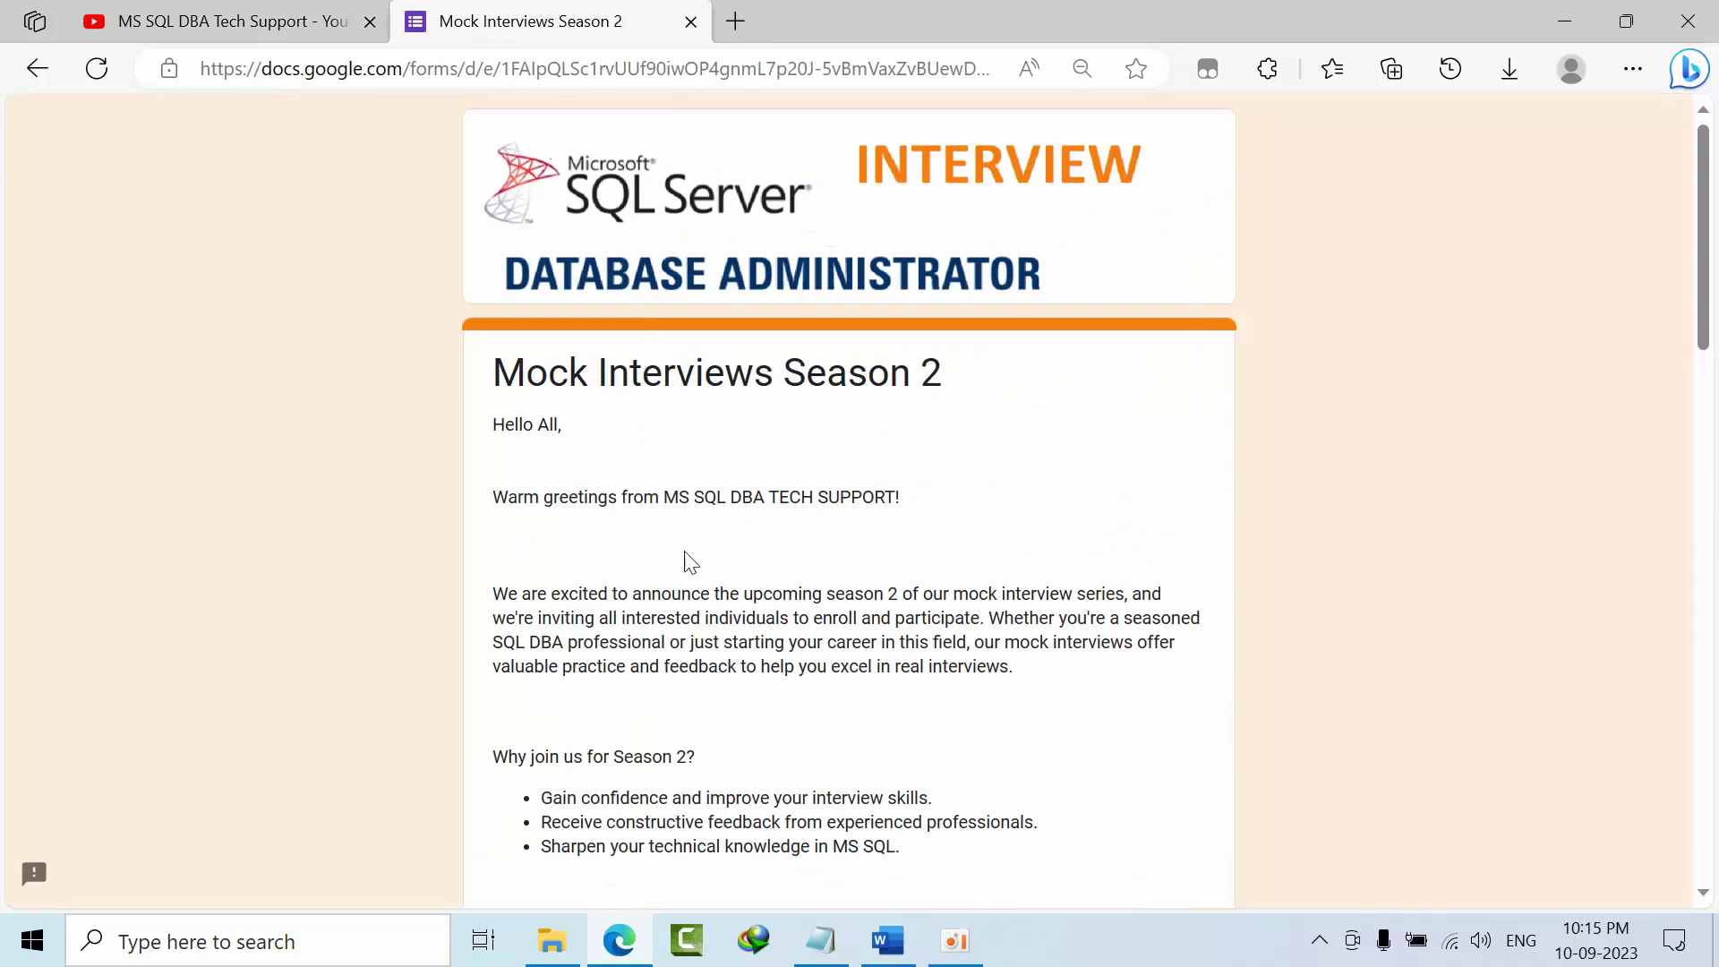
scroll(692, 604, down, 3)
scroll(691, 604, down, 3)
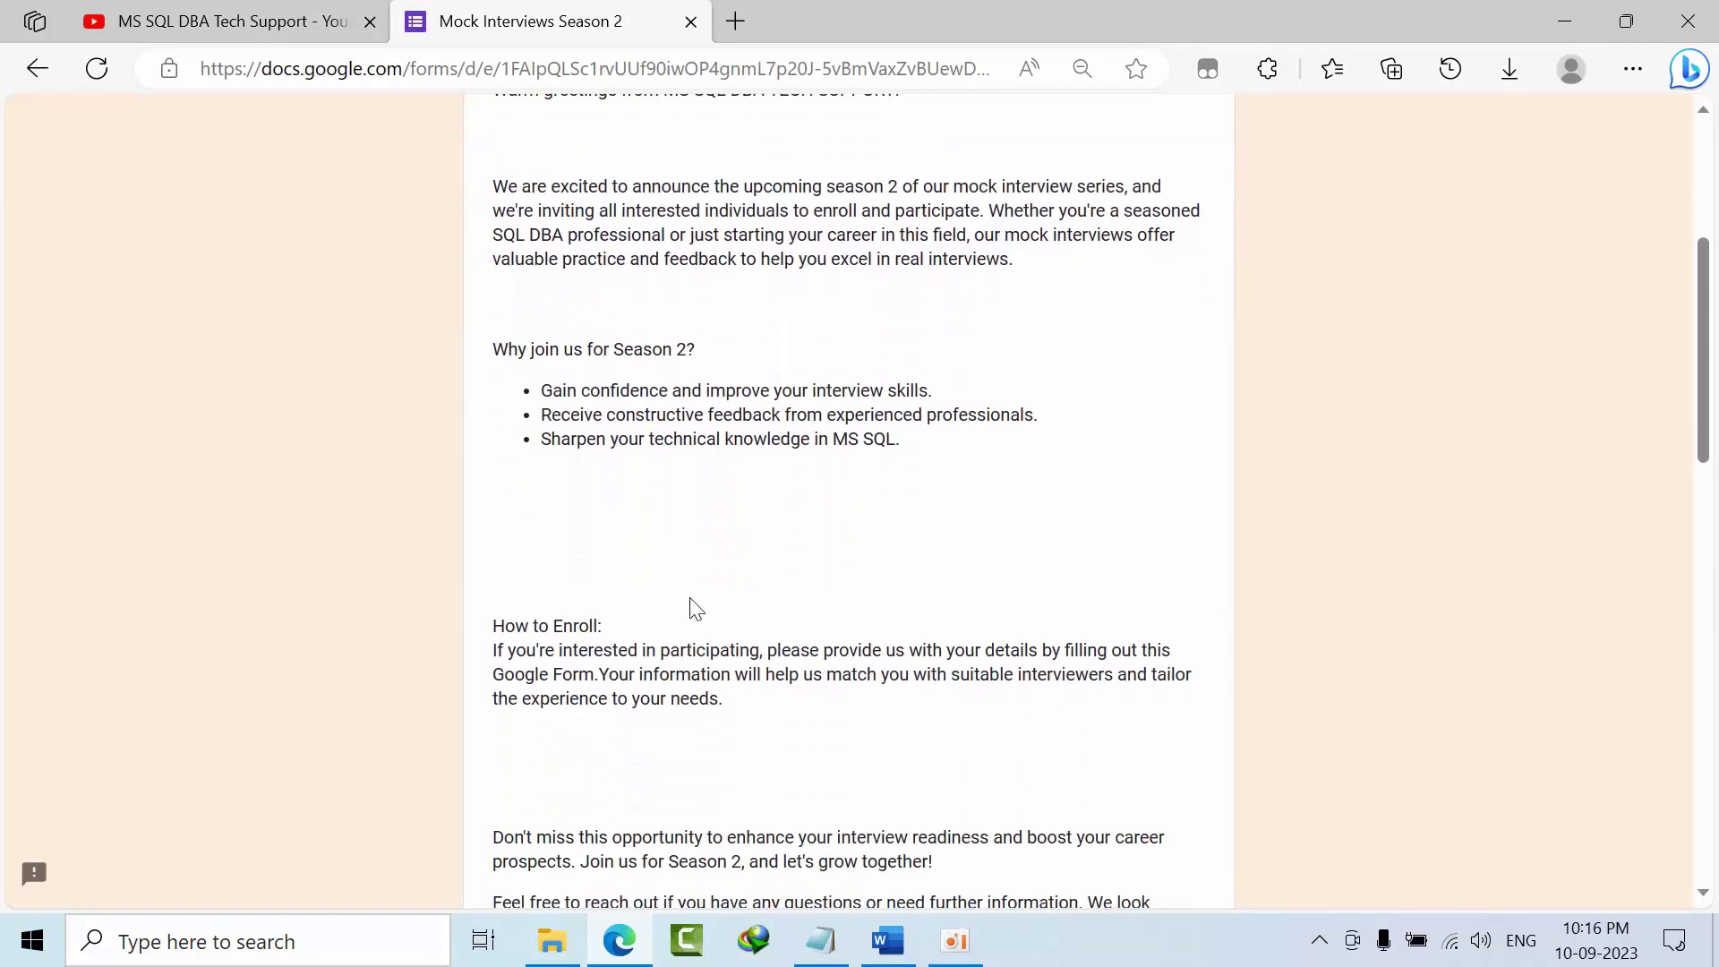
scroll(692, 607, down, 1)
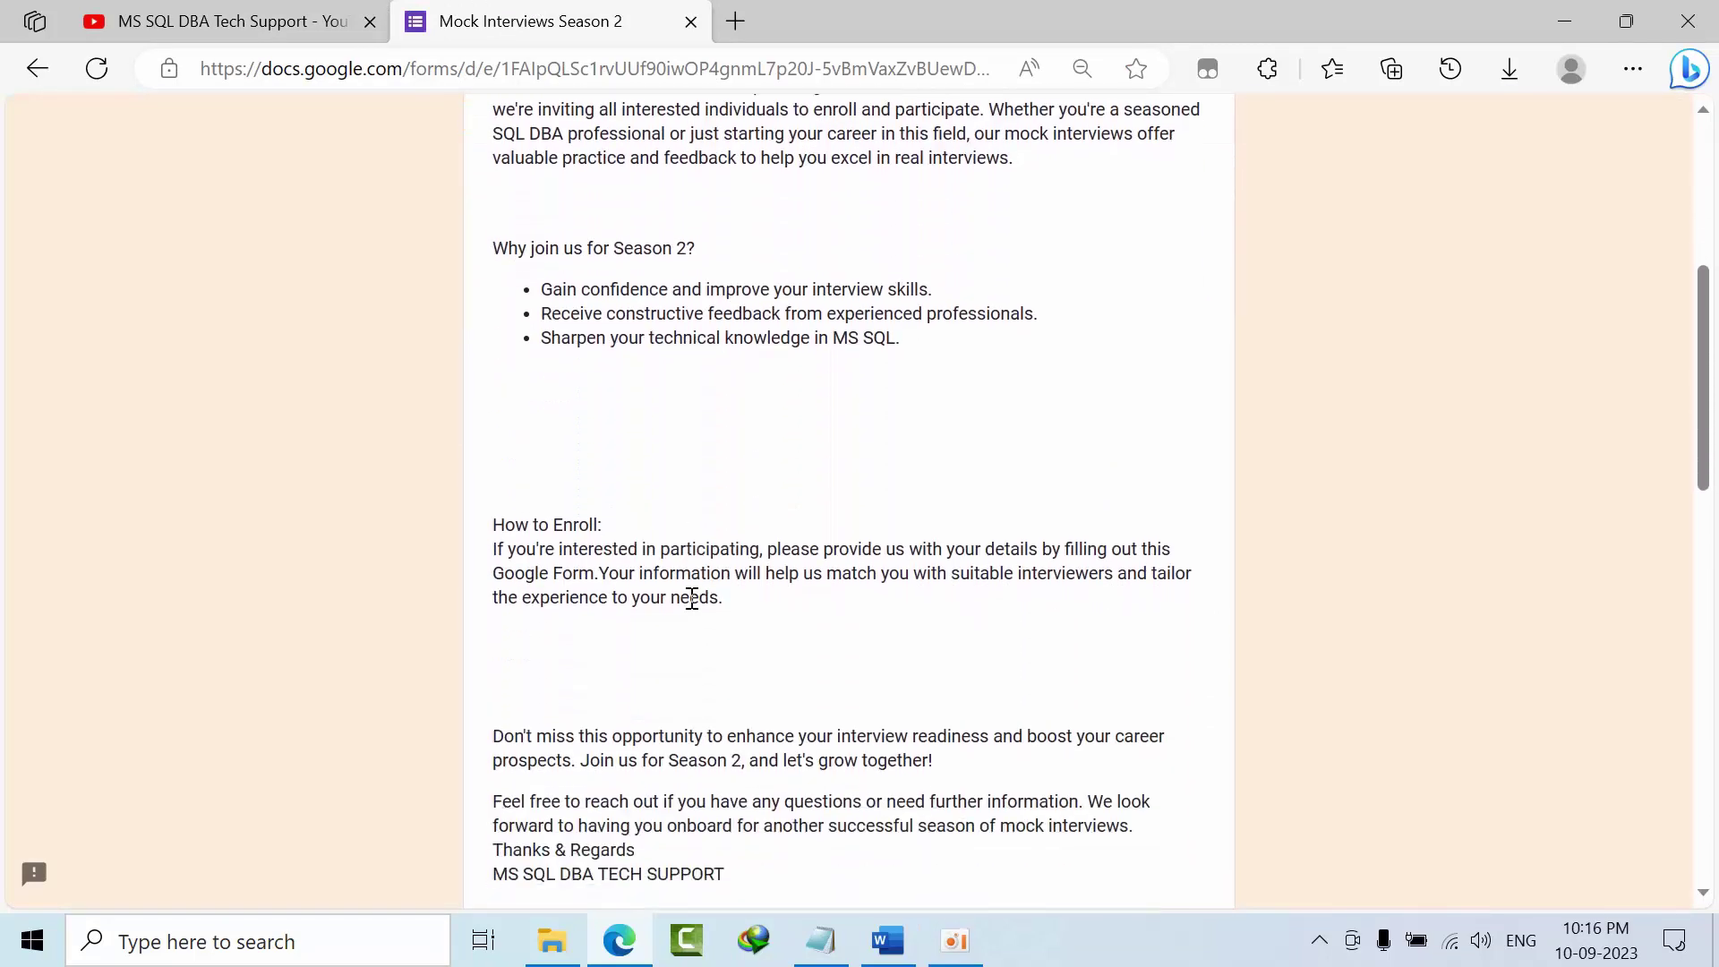
scroll(692, 600, down, 1)
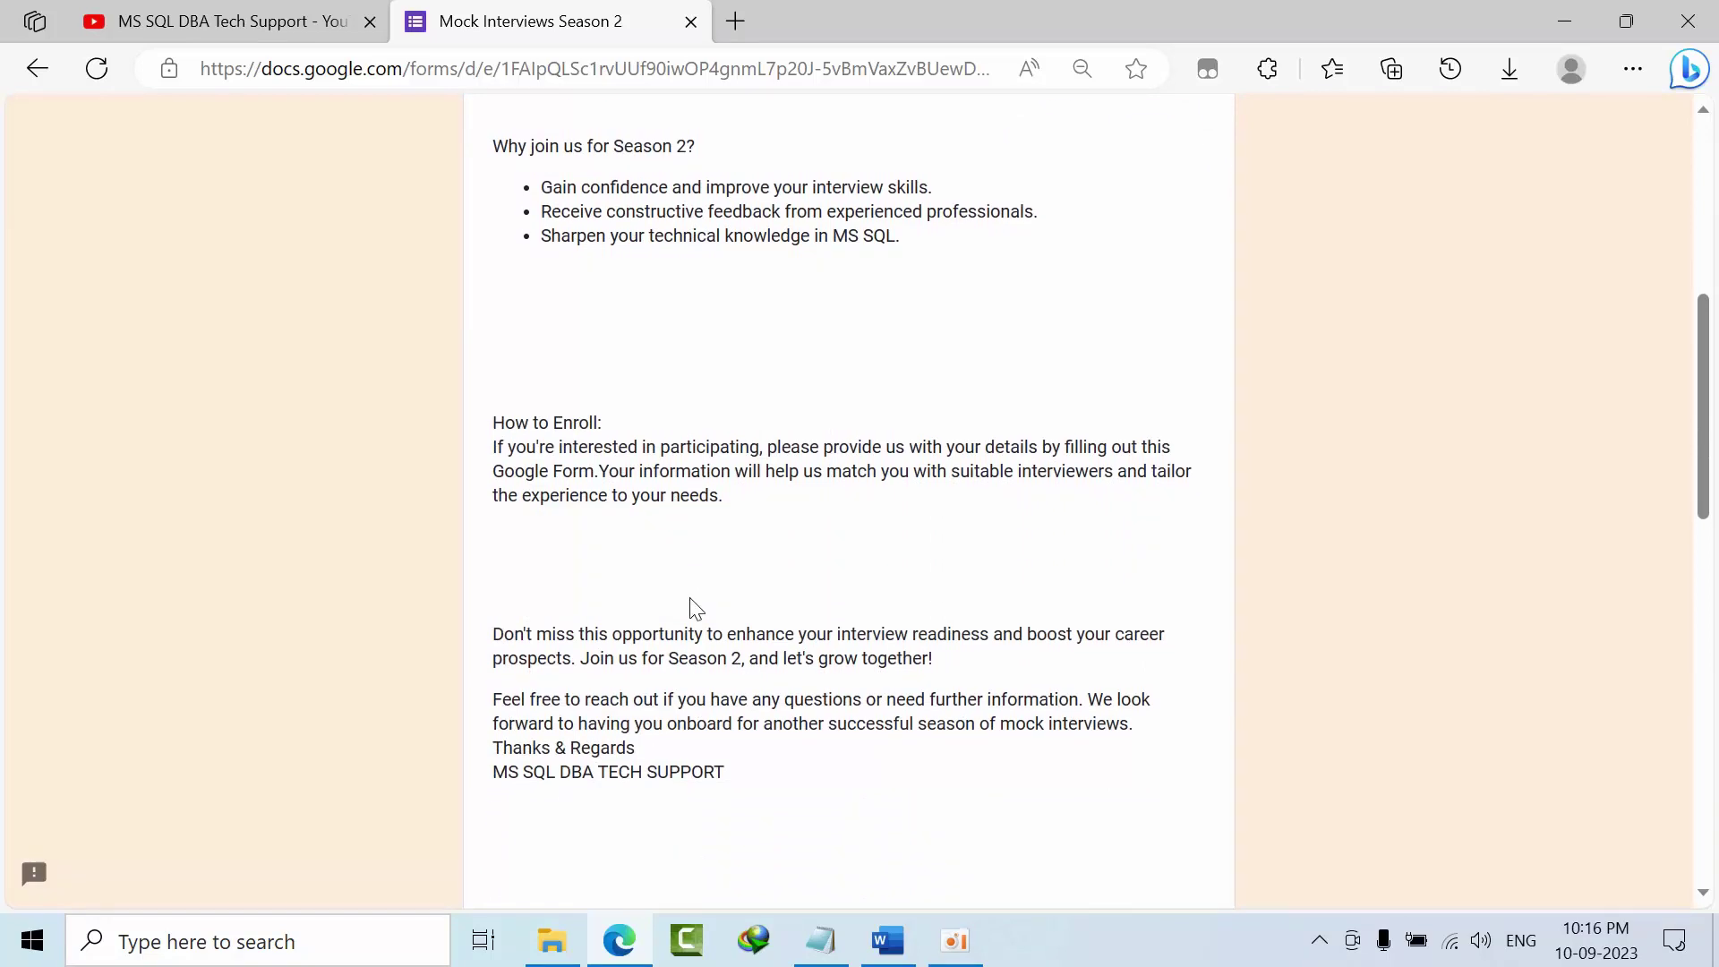
scroll(692, 599, down, 3)
scroll(691, 604, down, 2)
scroll(691, 607, down, 2)
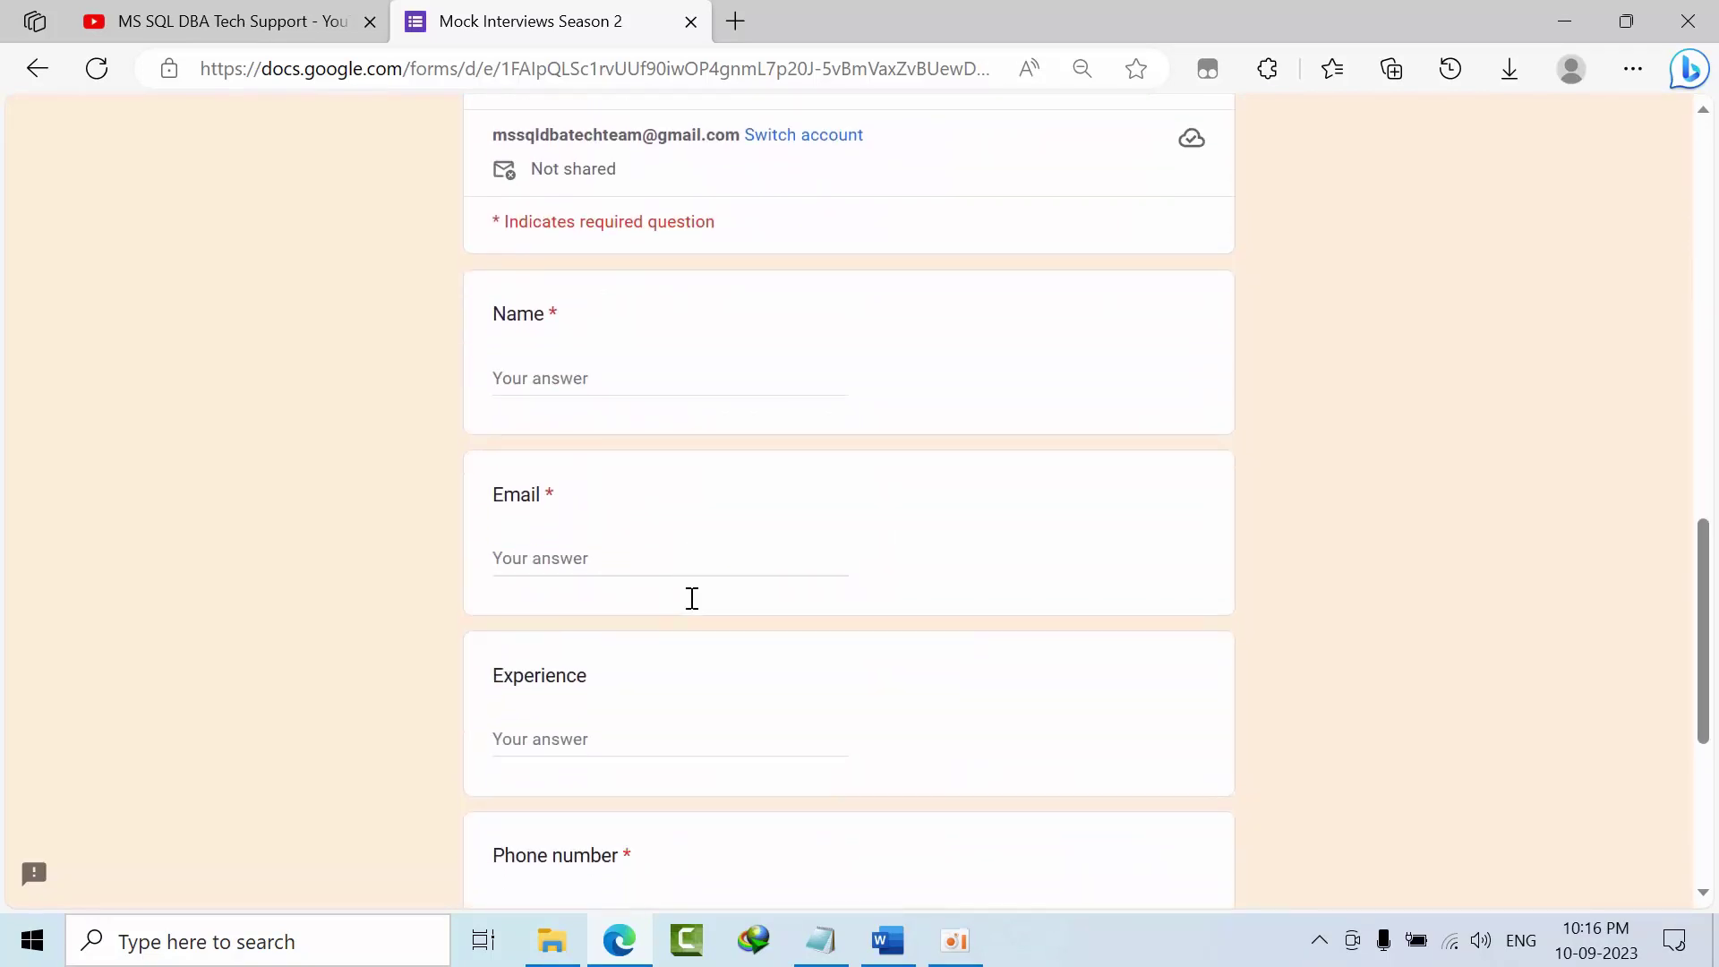
scroll(691, 607, down, 1)
scroll(692, 607, up, 1)
scroll(691, 607, up, 2)
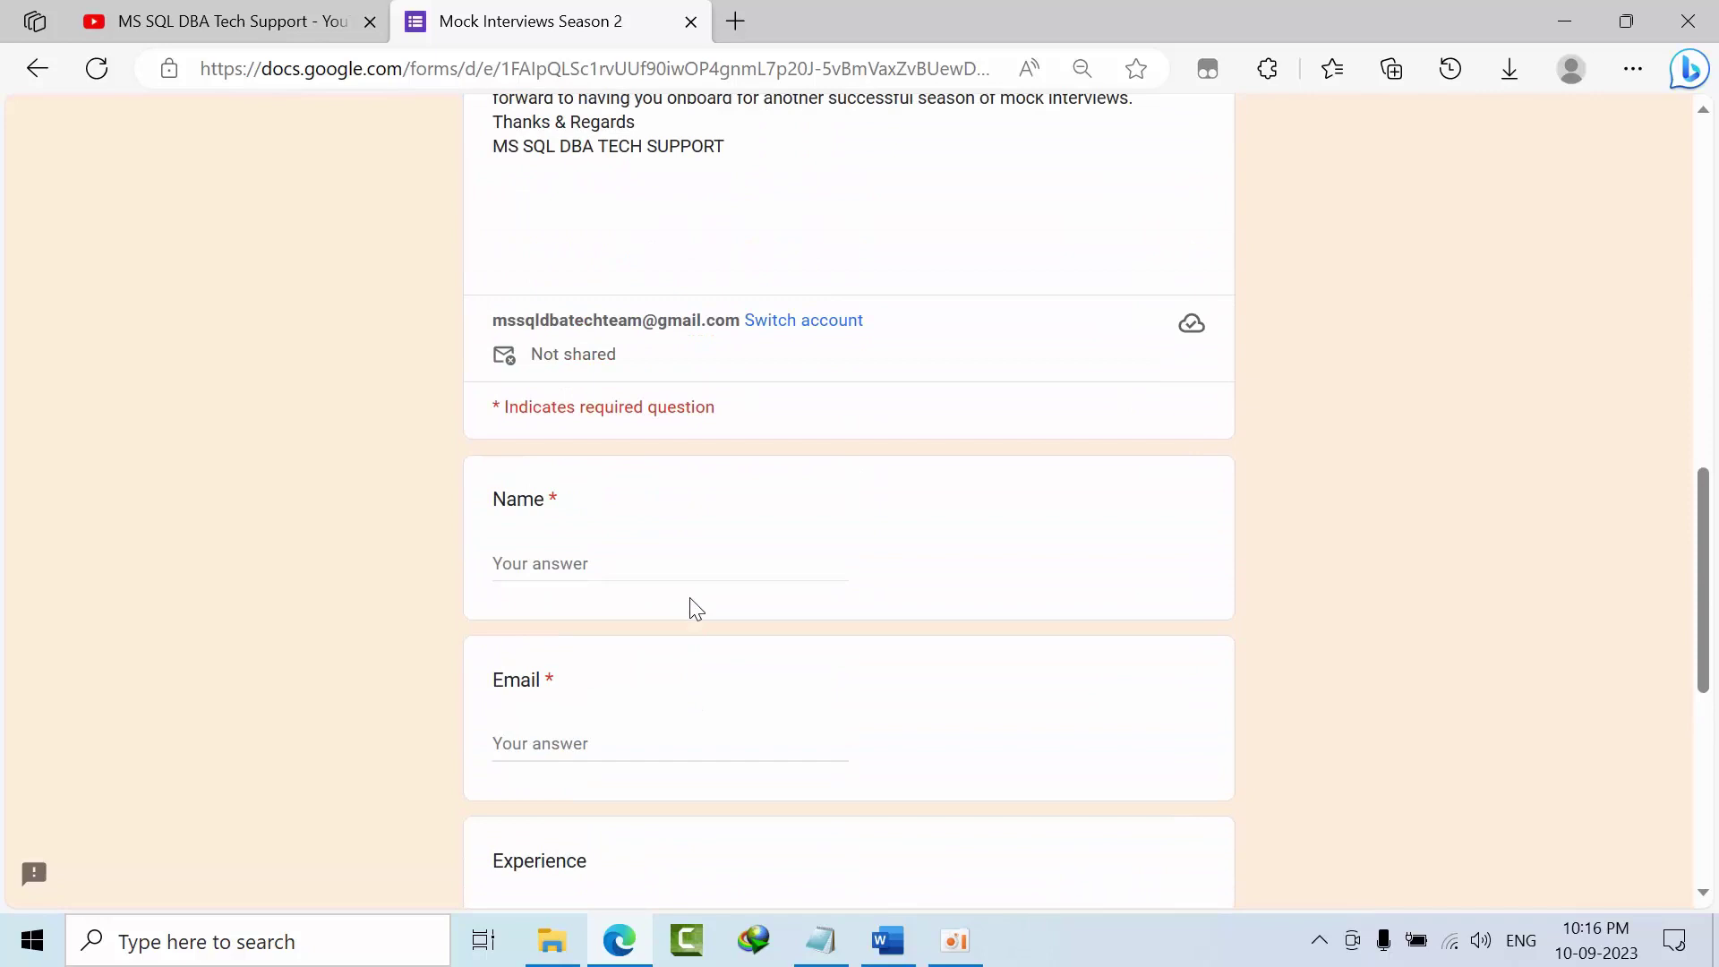
scroll(692, 608, up, 1)
scroll(692, 607, up, 1)
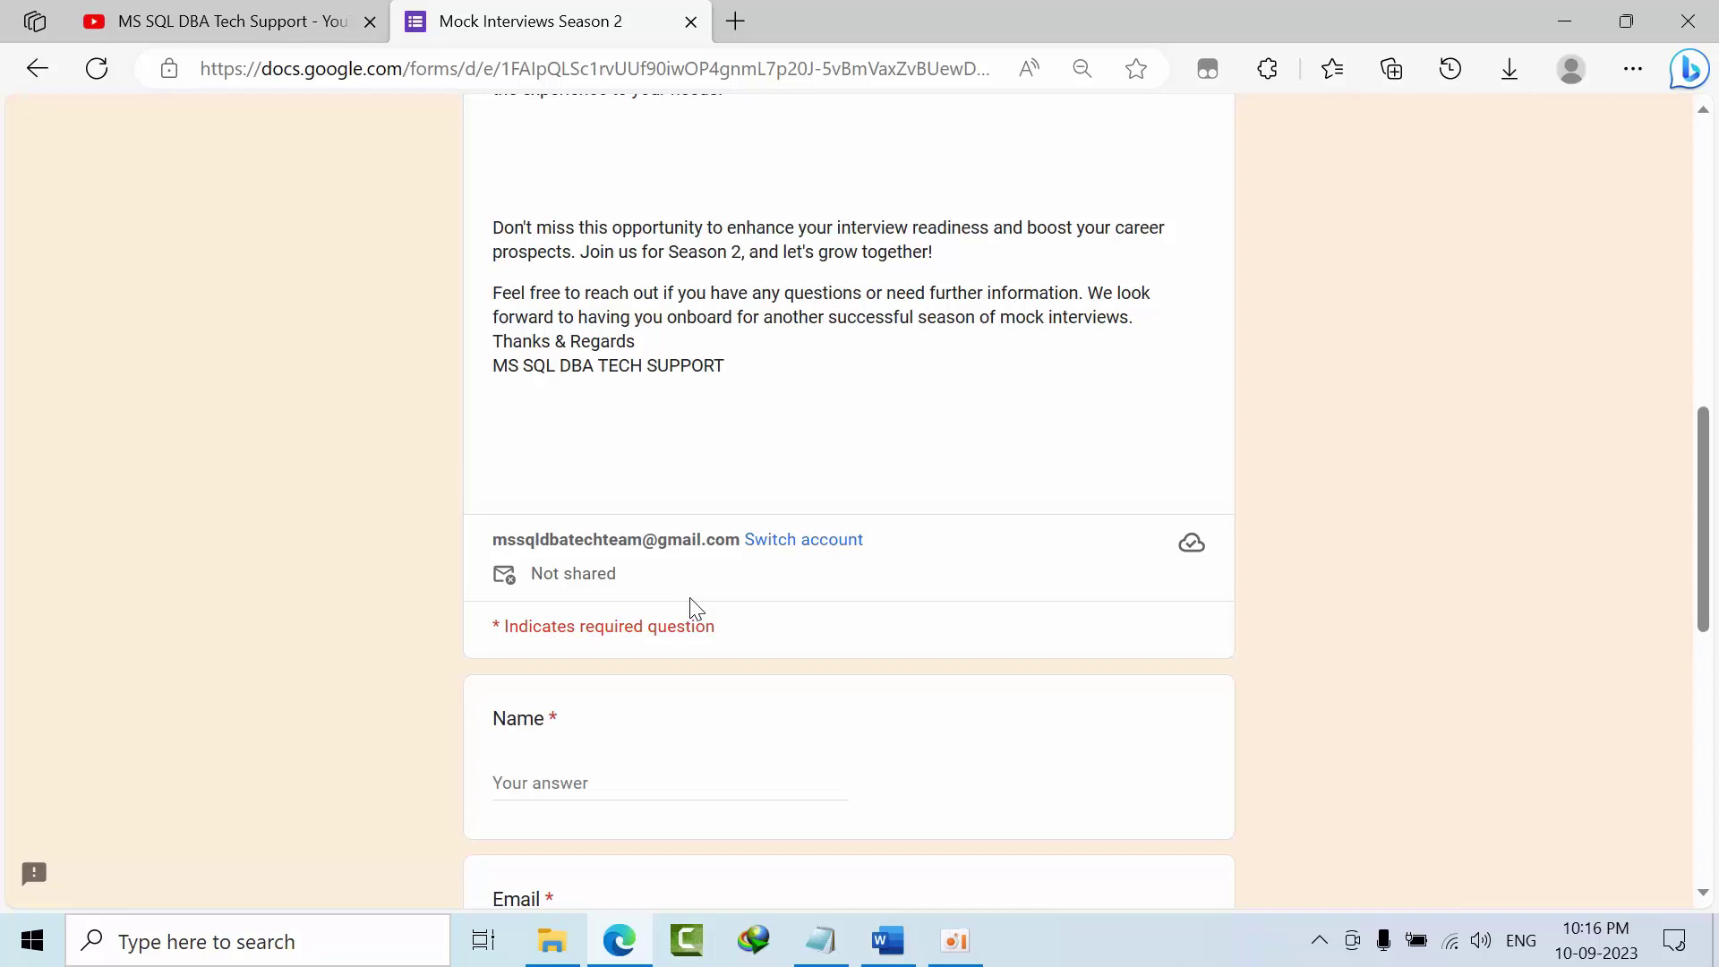
scroll(693, 604, down, 4)
scroll(694, 604, down, 3)
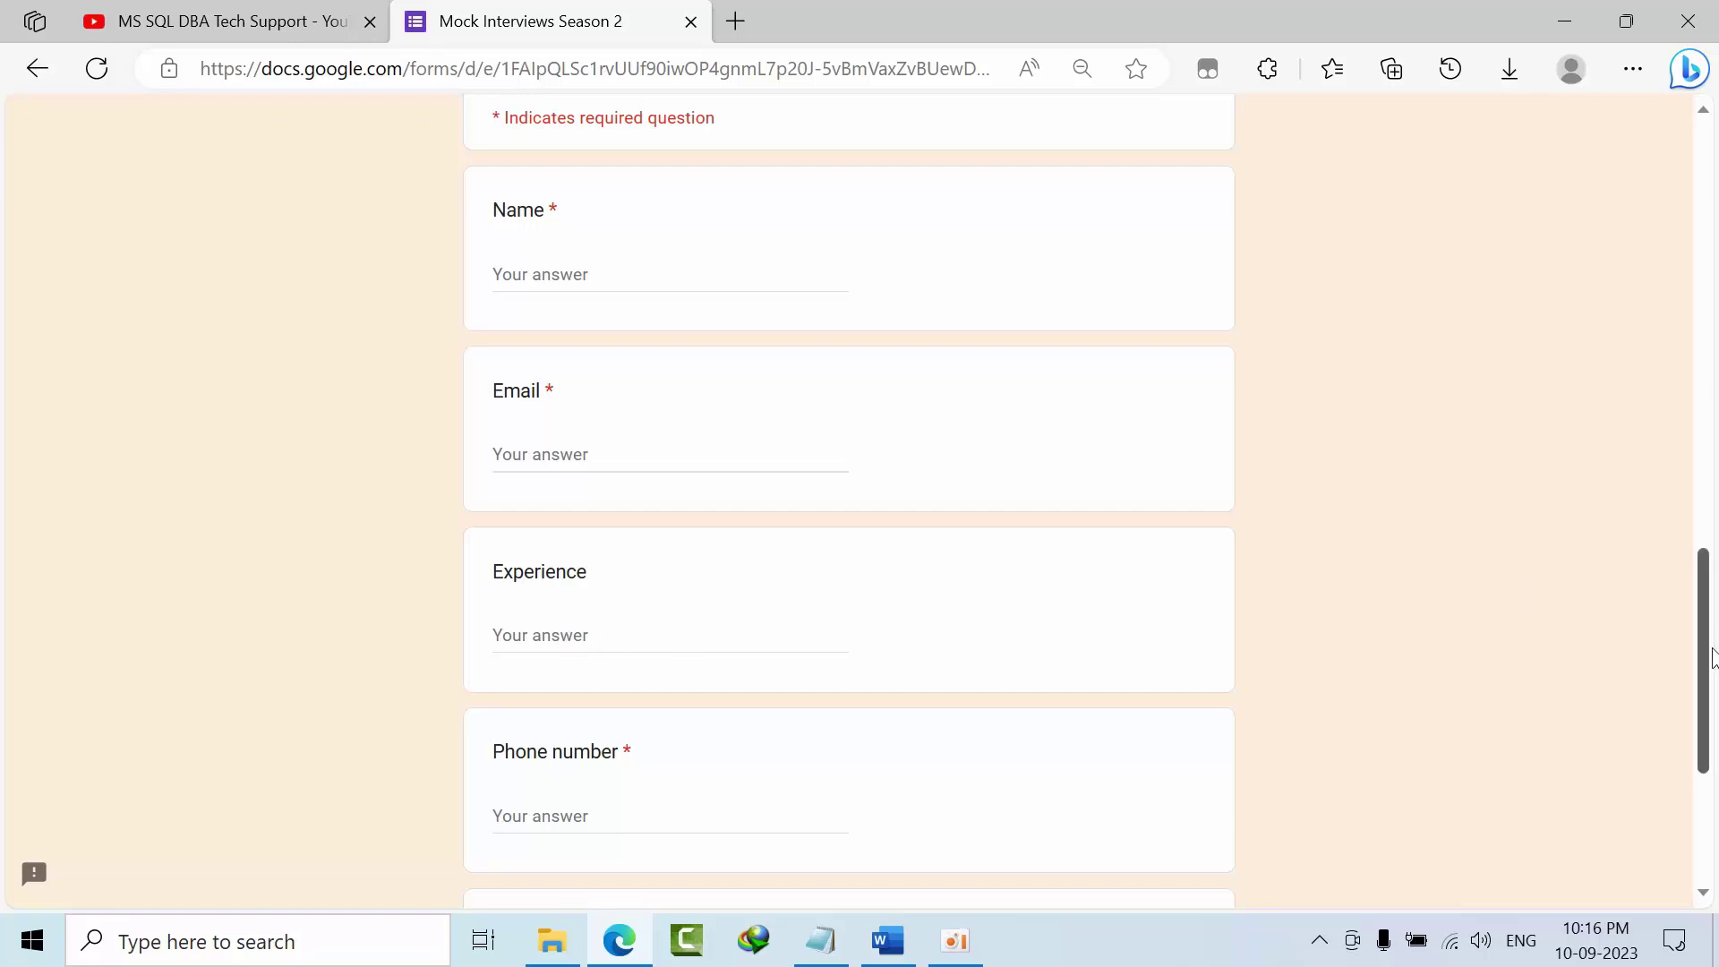
drag(1708, 655, 1707, 749)
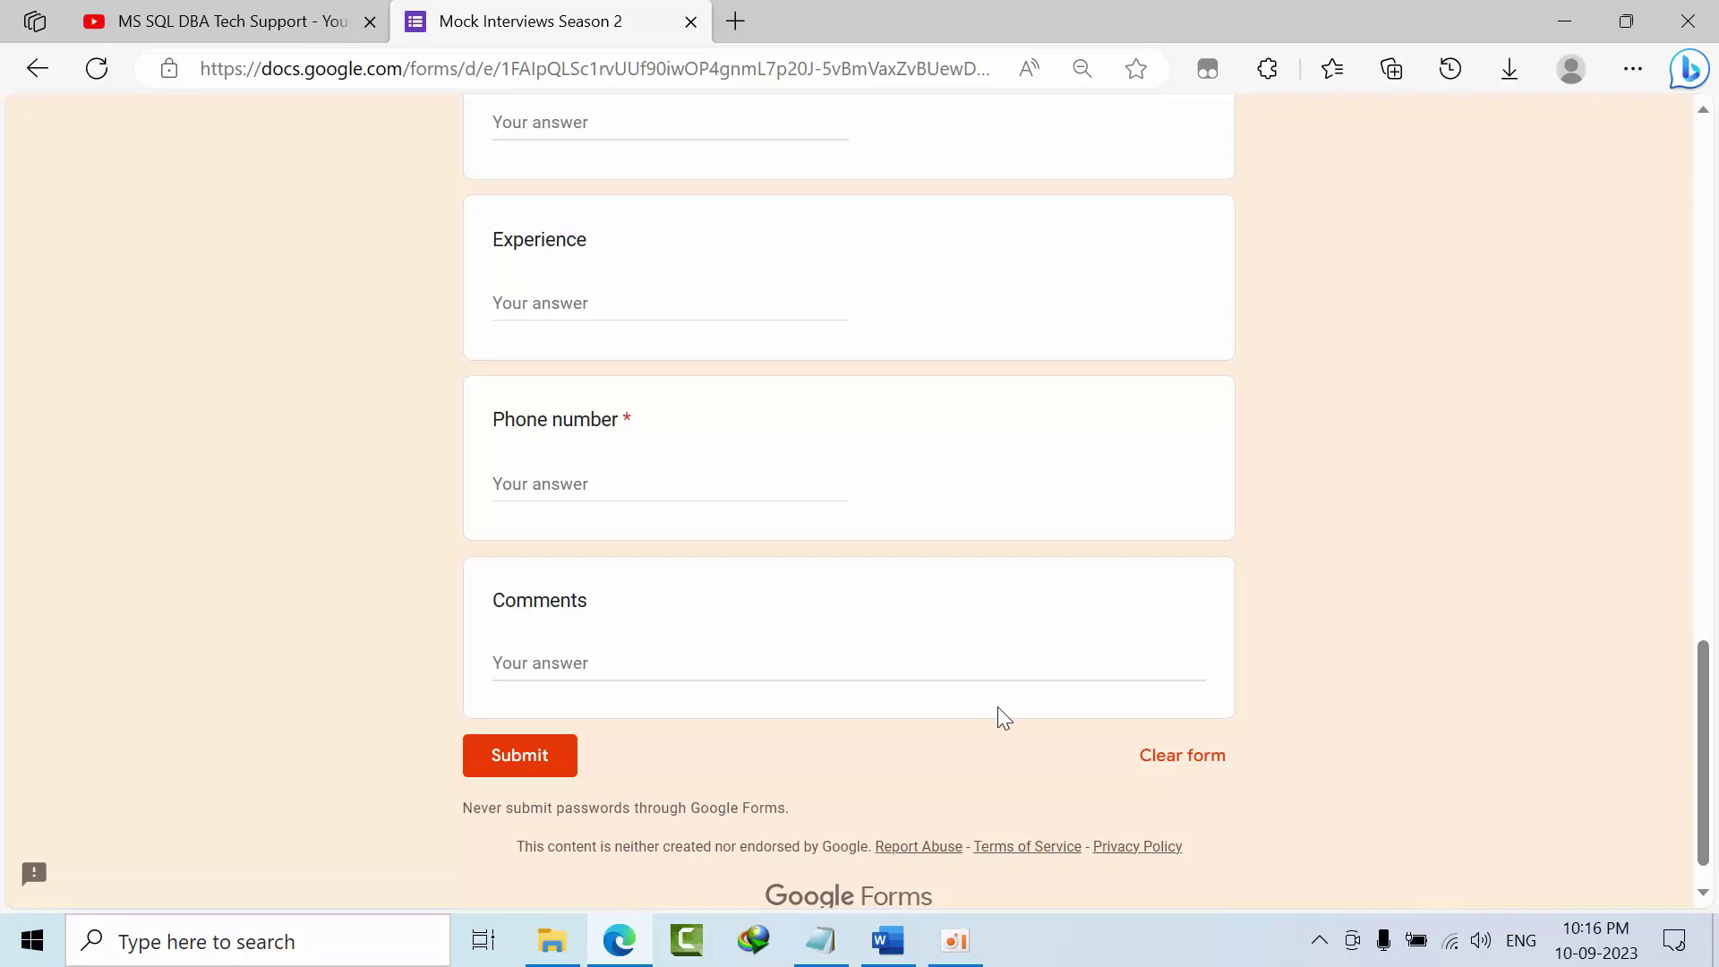